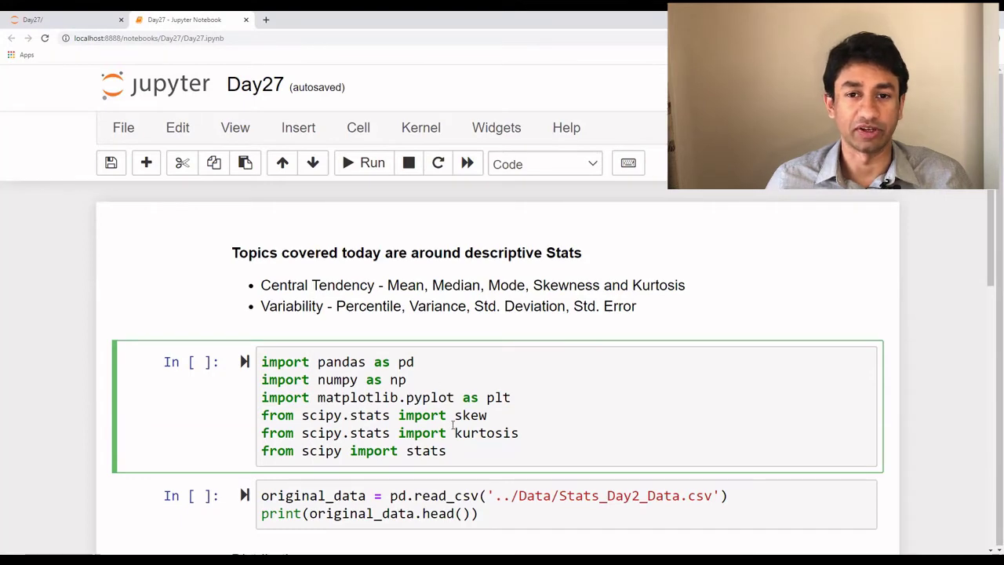
Run the imports cell and the read_csv/head cell to preview five Object and Meassure rows.
click(425, 379)
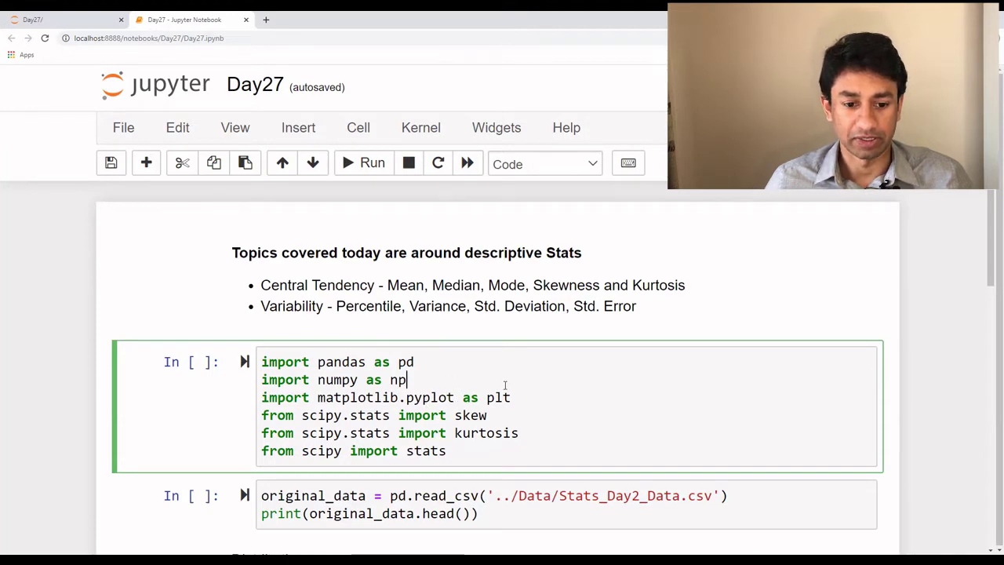
click(355, 166)
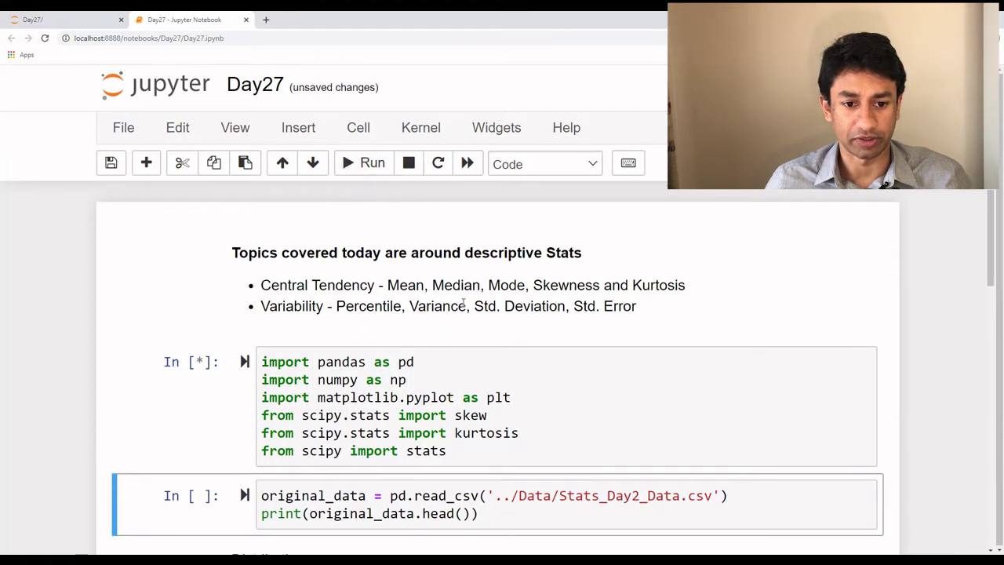
scroll(462, 309, down, 2)
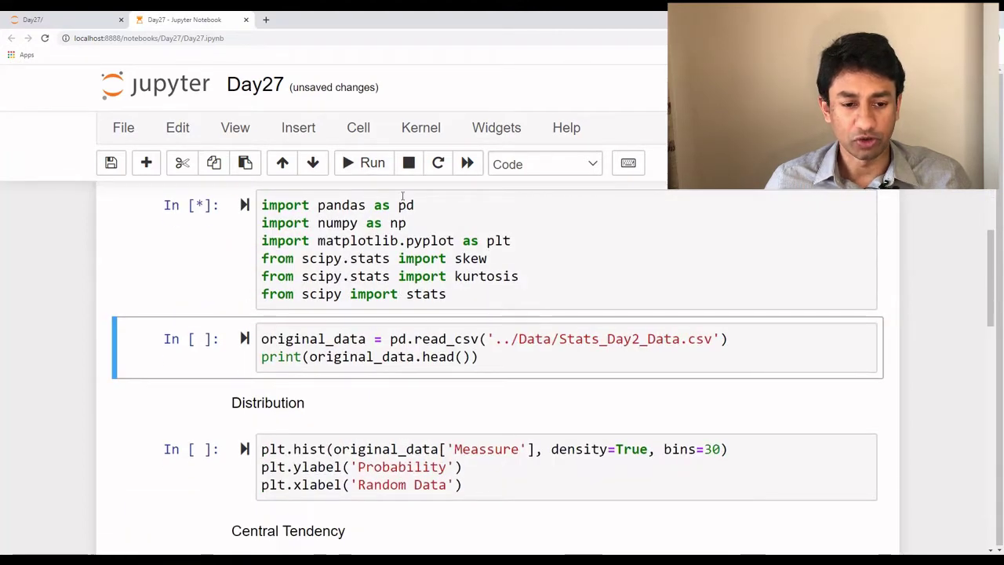
click(360, 165)
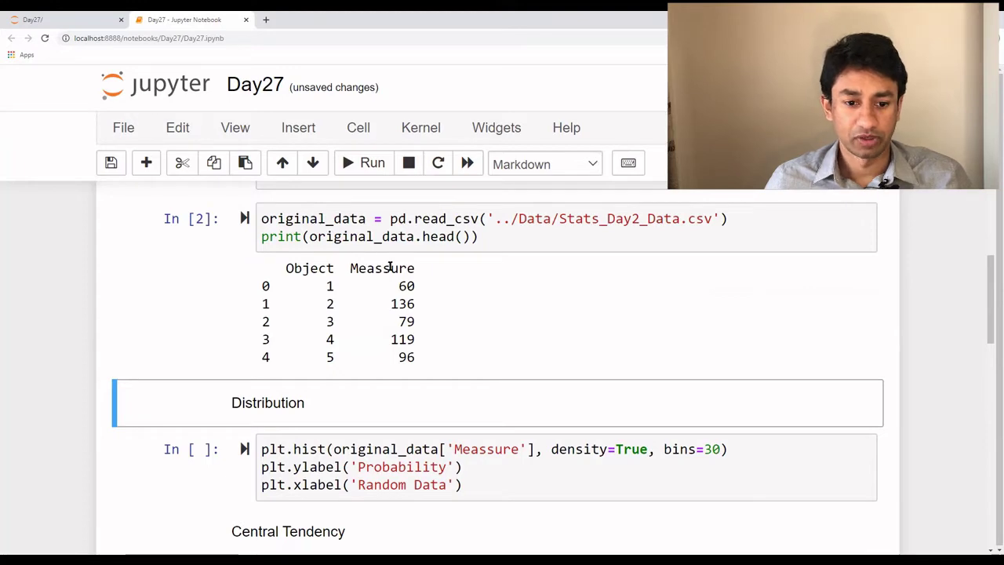
Render the Distribution heading and run plt.hist to plot the 30-bin Meassure probability histogram.
scroll(390, 264, down, 1)
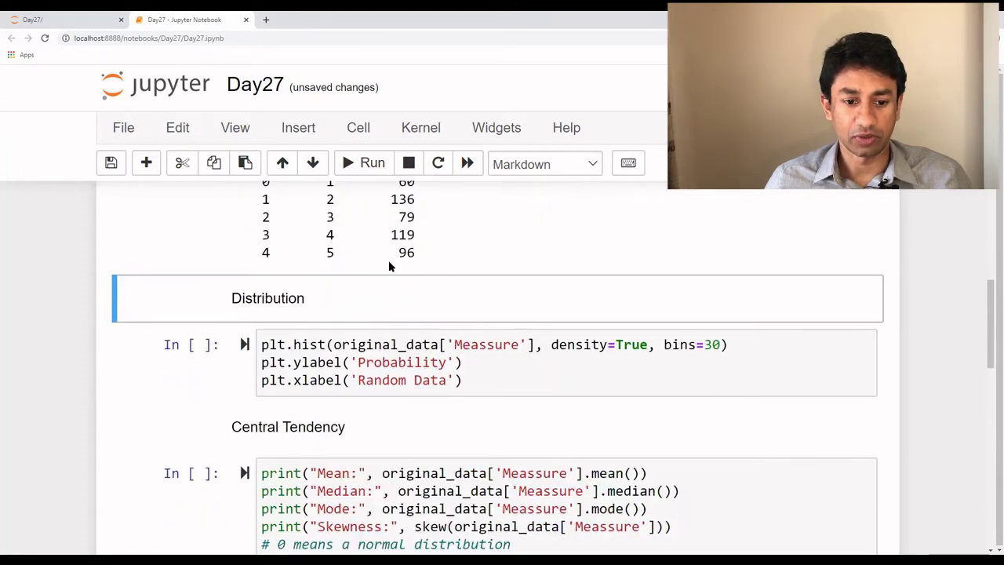
click(368, 166)
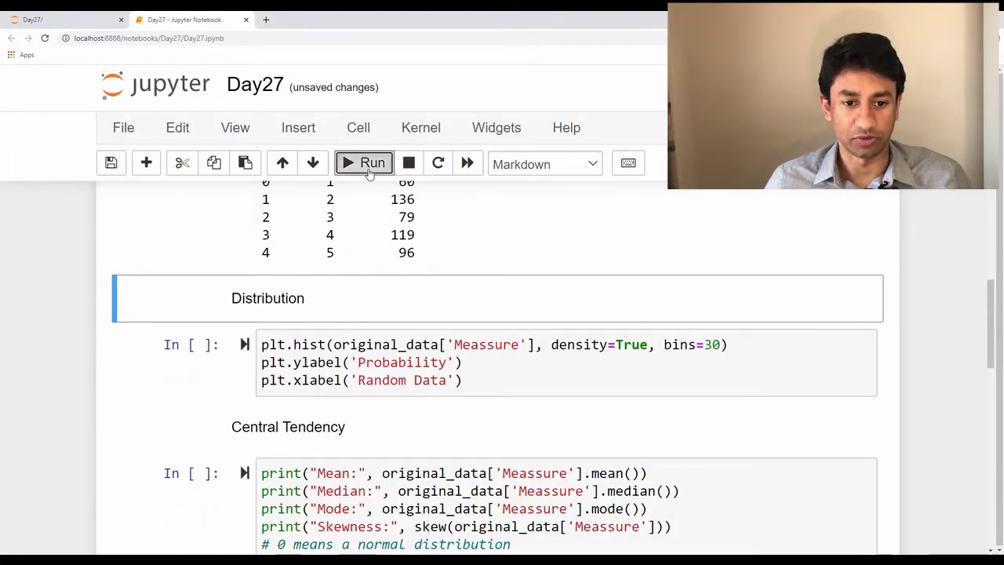
click(367, 165)
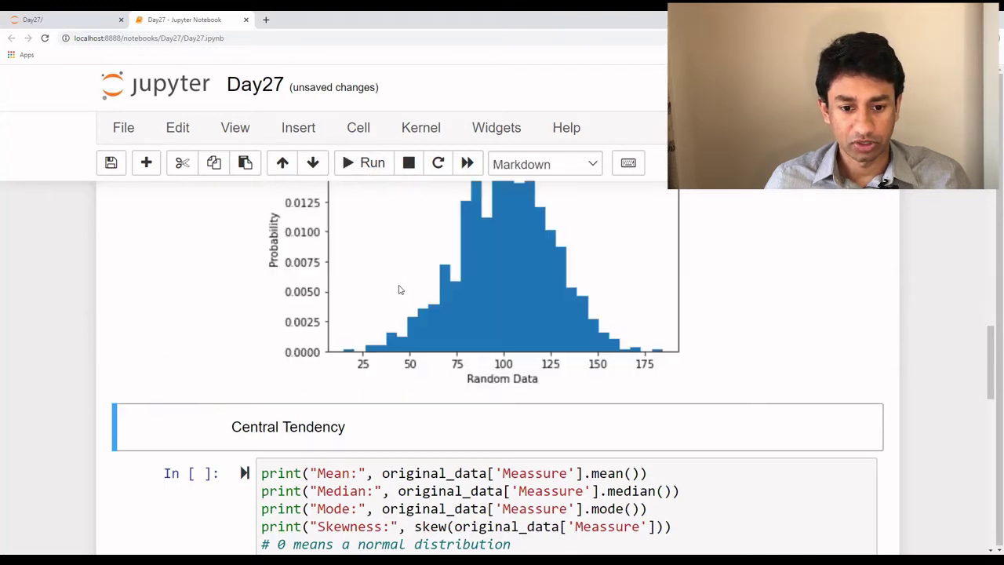
scroll(442, 284, up, 2)
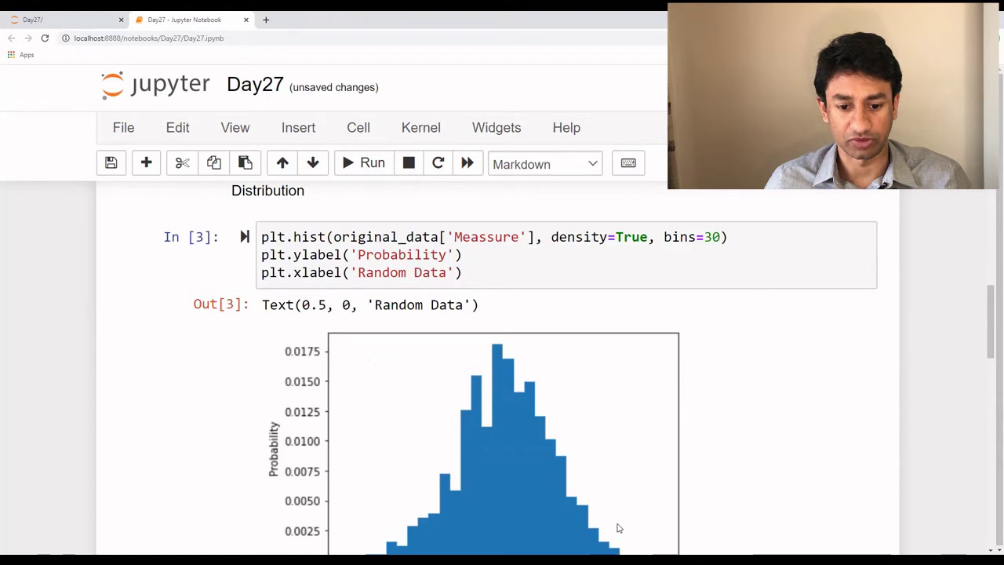
scroll(616, 525, down, 1)
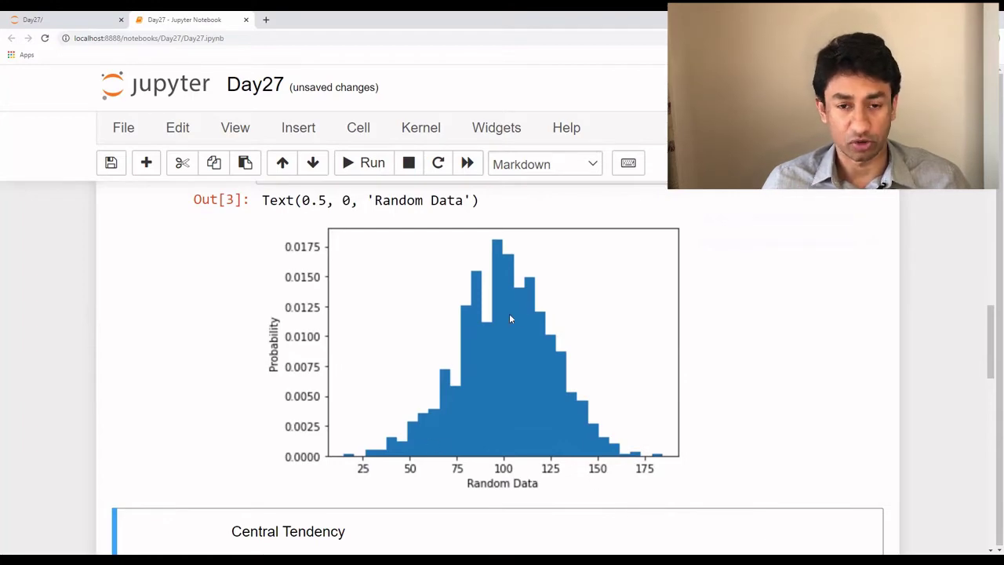
scroll(485, 345, down, 3)
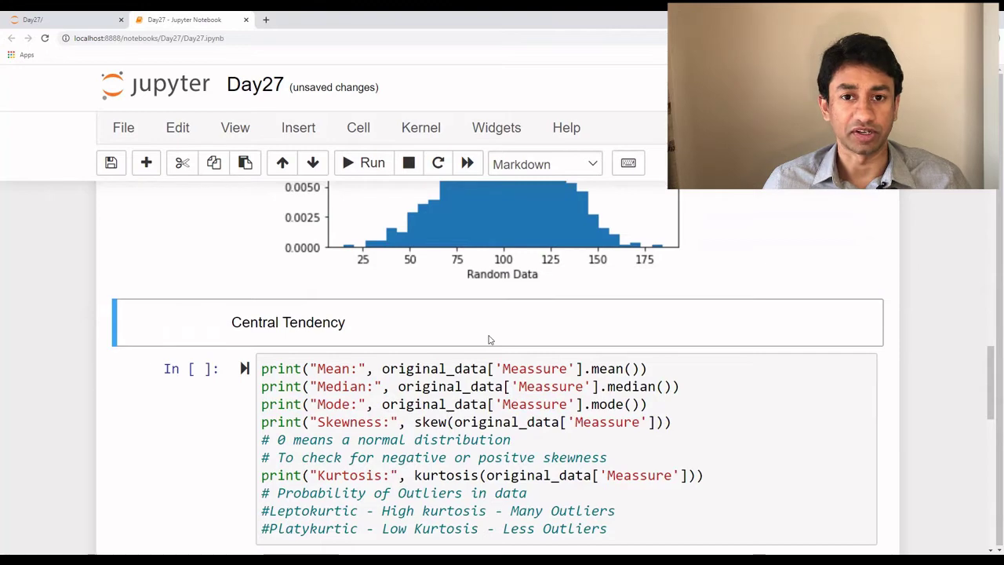
scroll(452, 369, down, 2)
Run the In [4] Central Tendency cell, printing mean 100.594, median 101.0, mode 86, skewness and kurtosis.
click(407, 327)
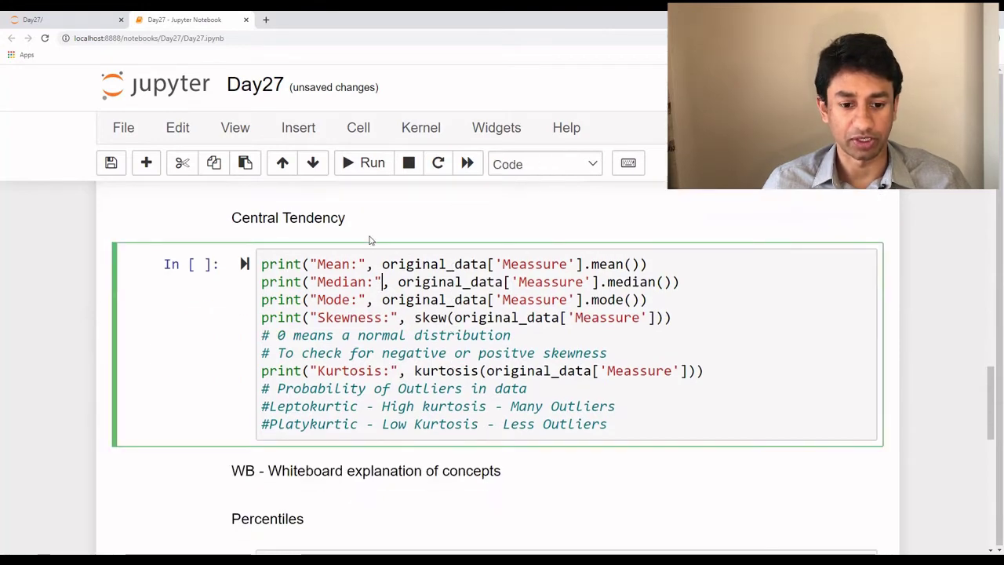
click(370, 169)
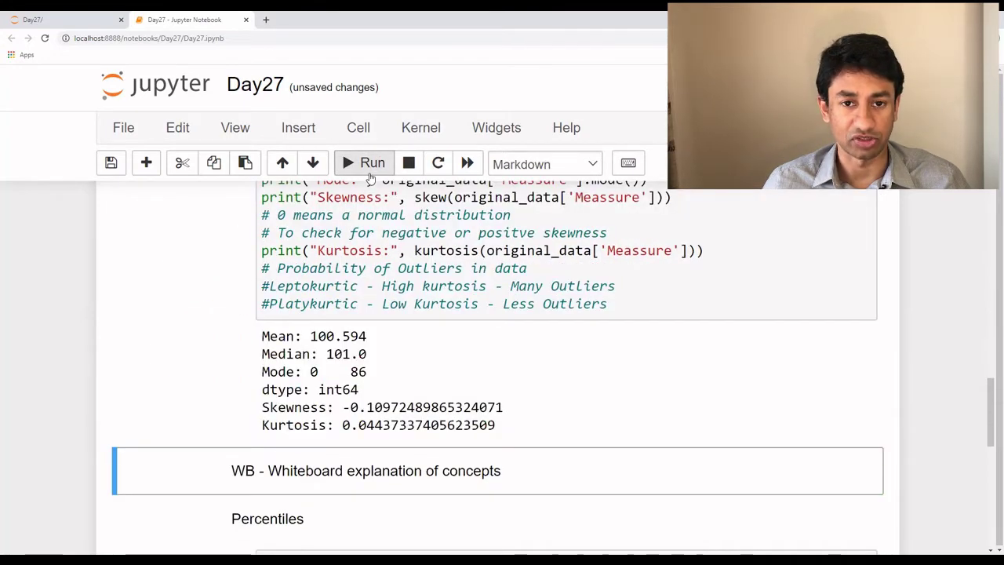
scroll(415, 332, up, 2)
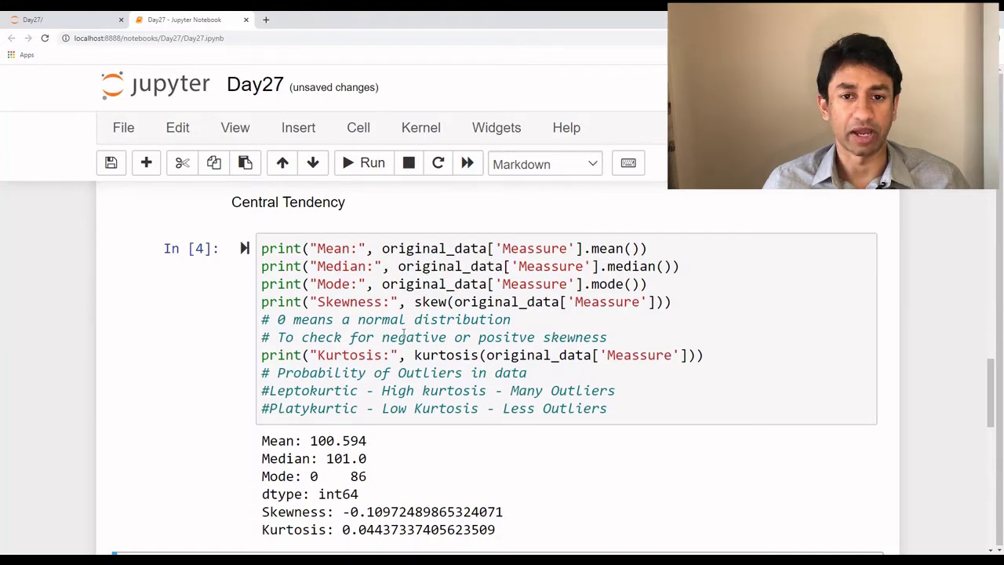
scroll(404, 336, up, 8)
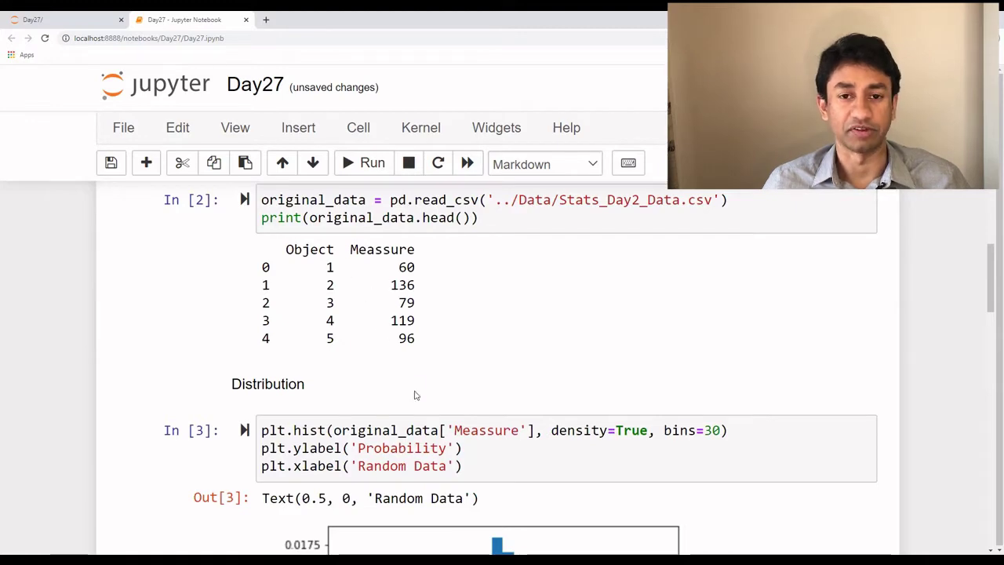
scroll(415, 395, down, 6)
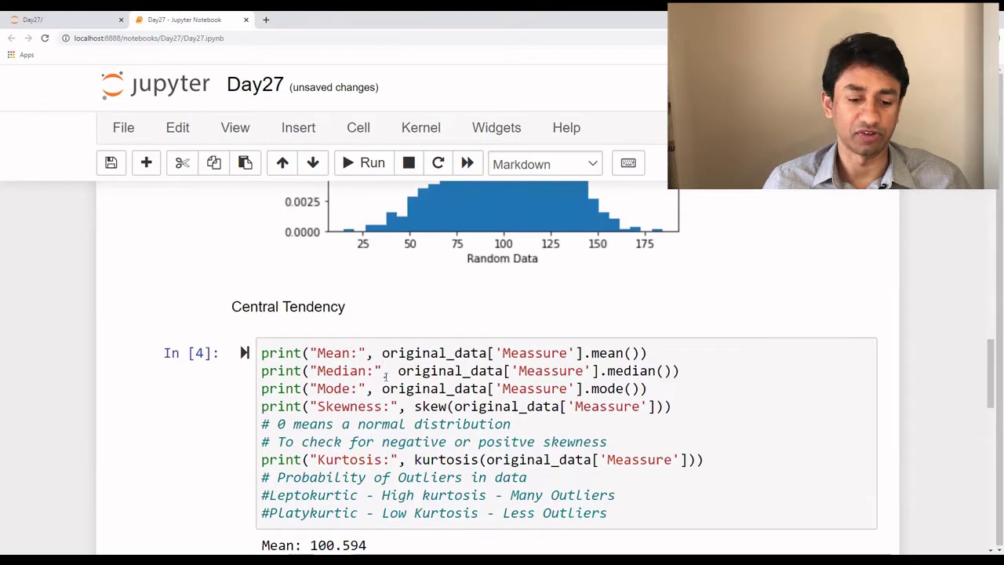
scroll(385, 375, up, 5)
scroll(385, 377, up, 5)
scroll(416, 408, down, 2)
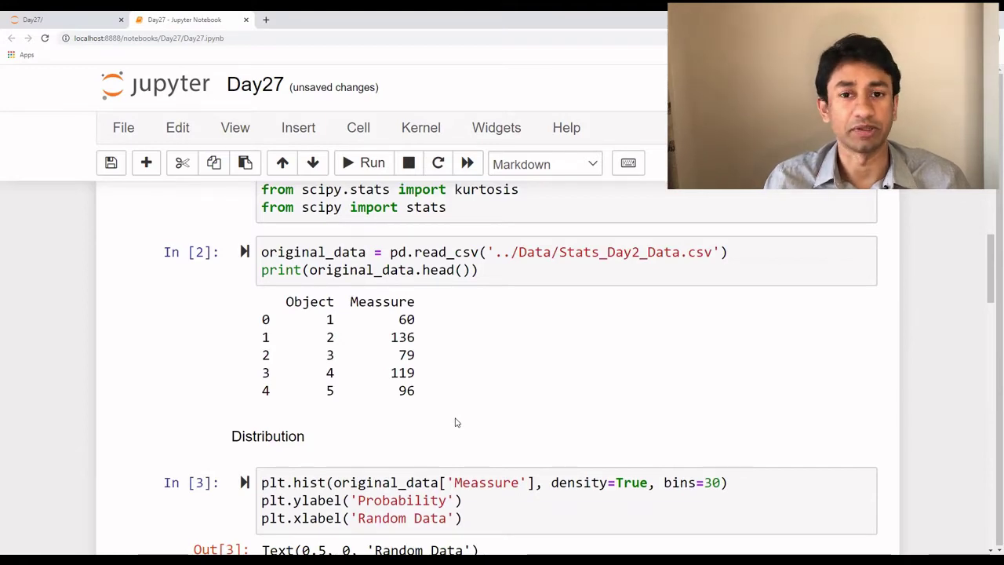
scroll(446, 435, down, 7)
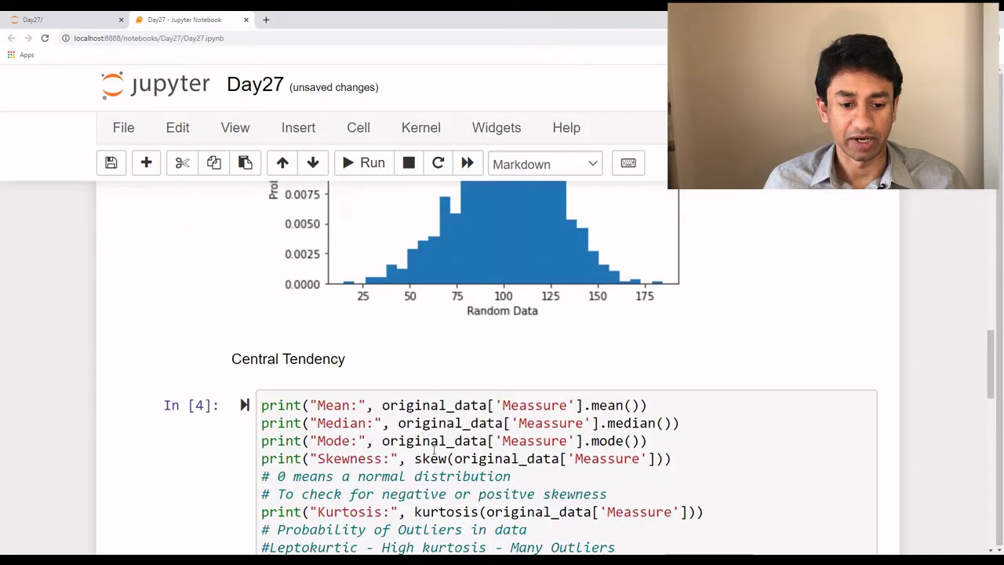
scroll(423, 428, down, 3)
scroll(354, 259, up, 2)
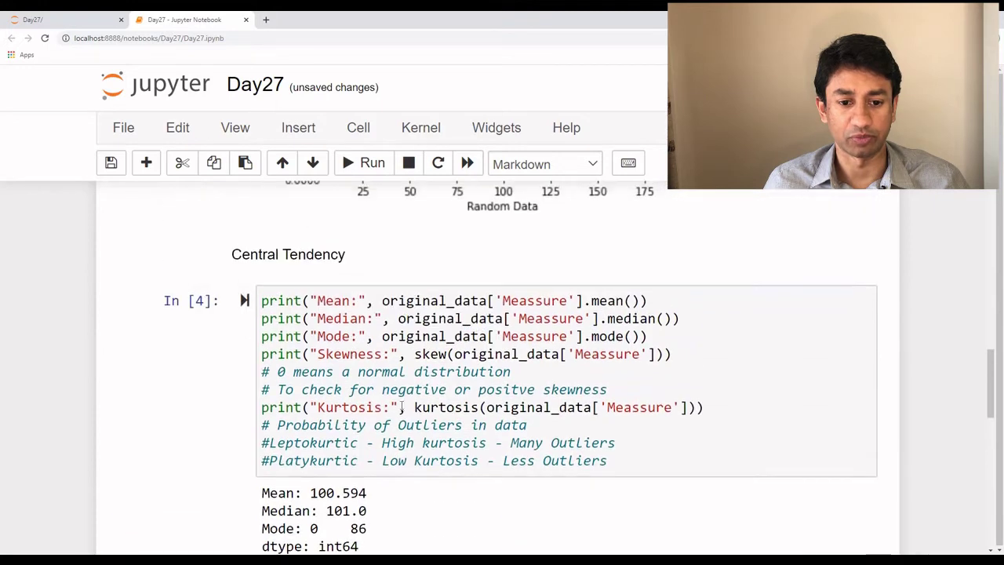
scroll(384, 439, down, 3)
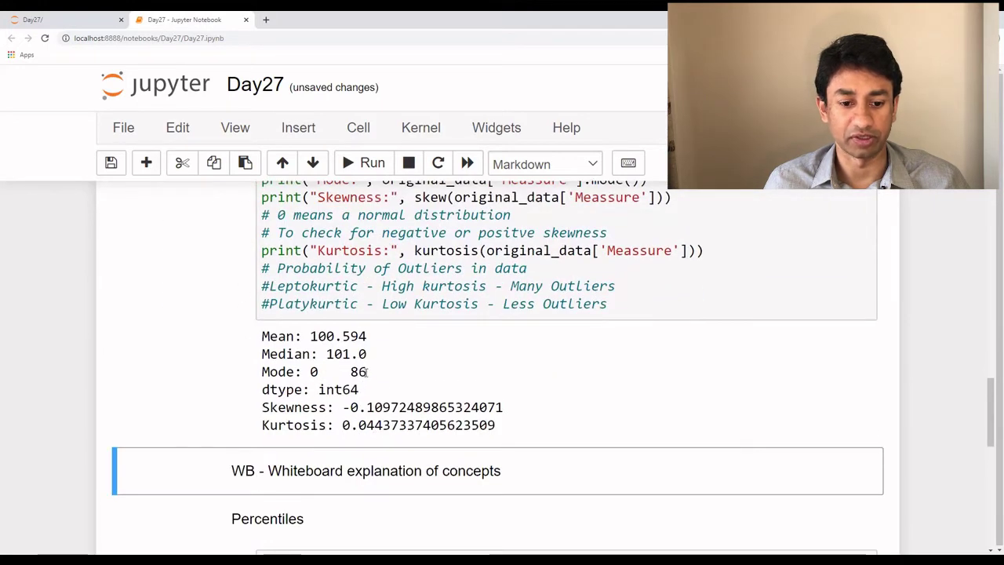
drag(367, 374, 355, 370)
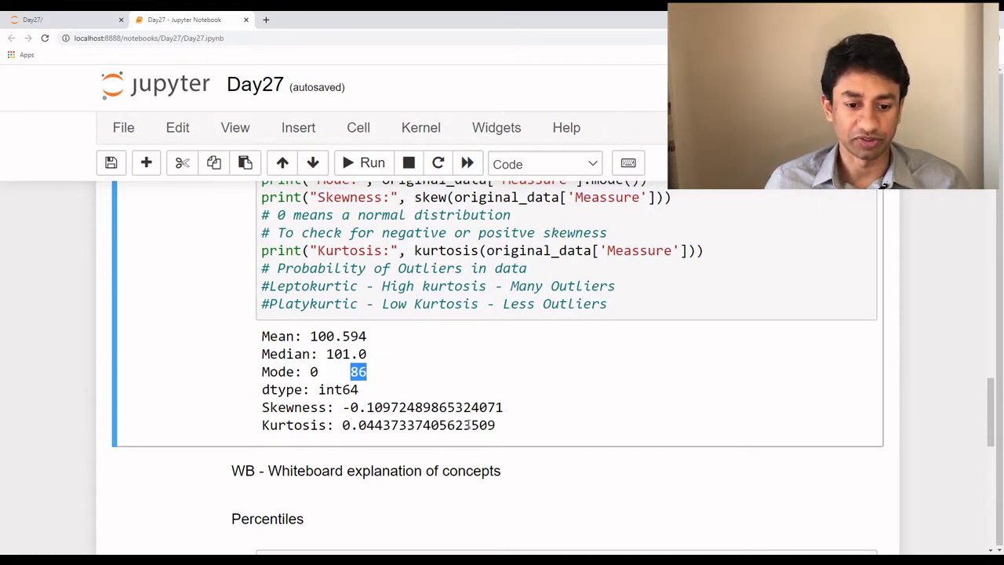
drag(350, 407, 505, 408)
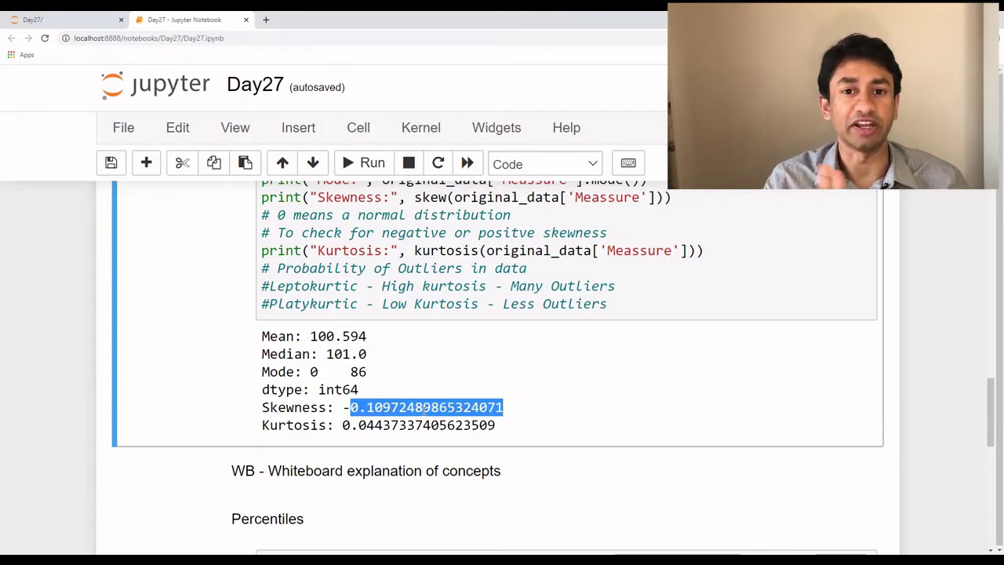
scroll(494, 420, up, 6)
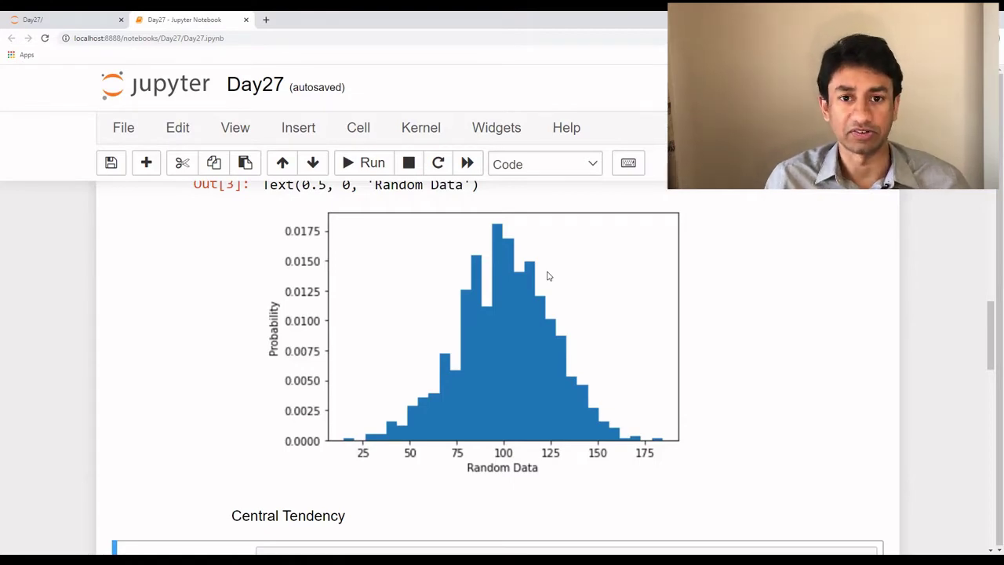
scroll(492, 328, down, 6)
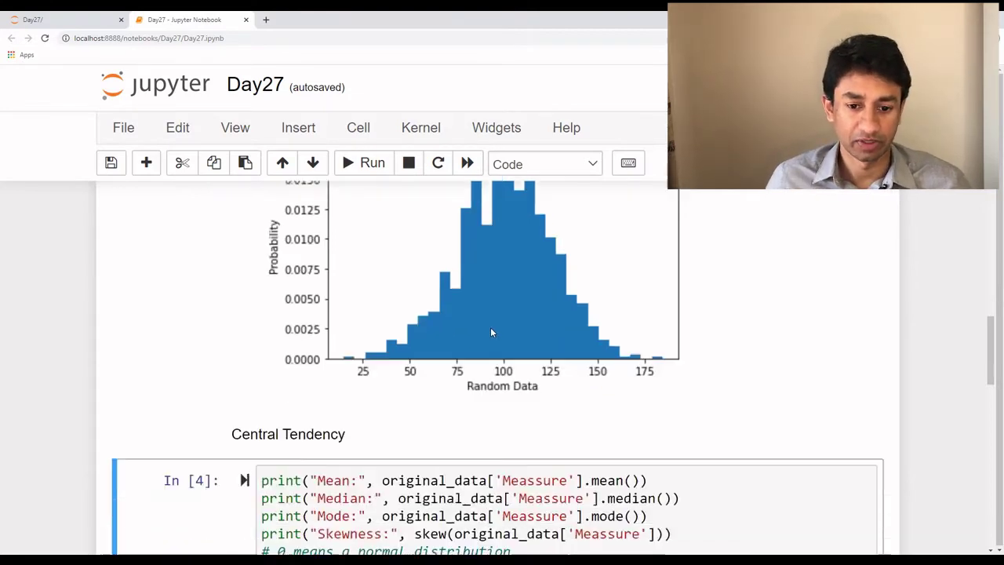
scroll(493, 328, up, 1)
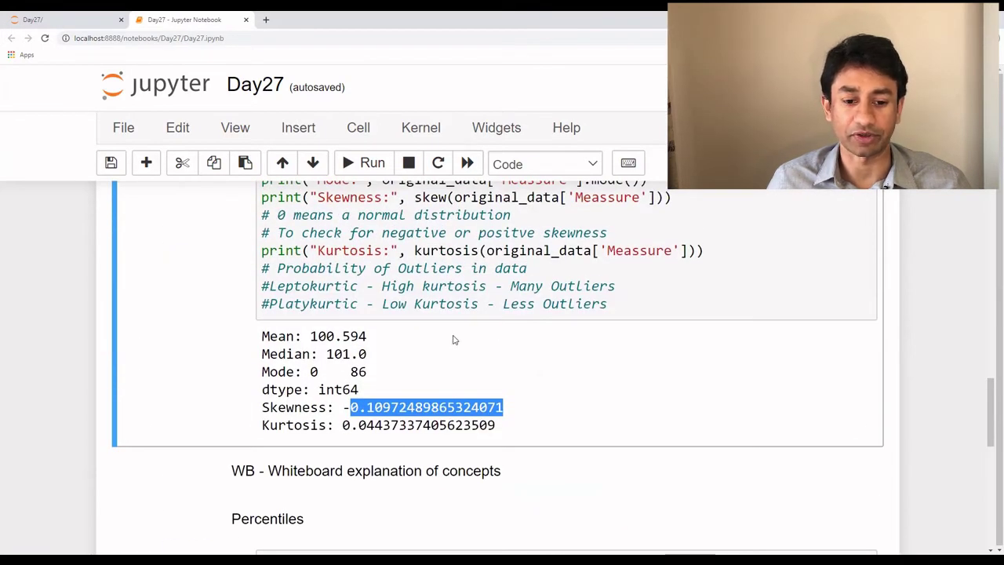
scroll(452, 338, up, 1)
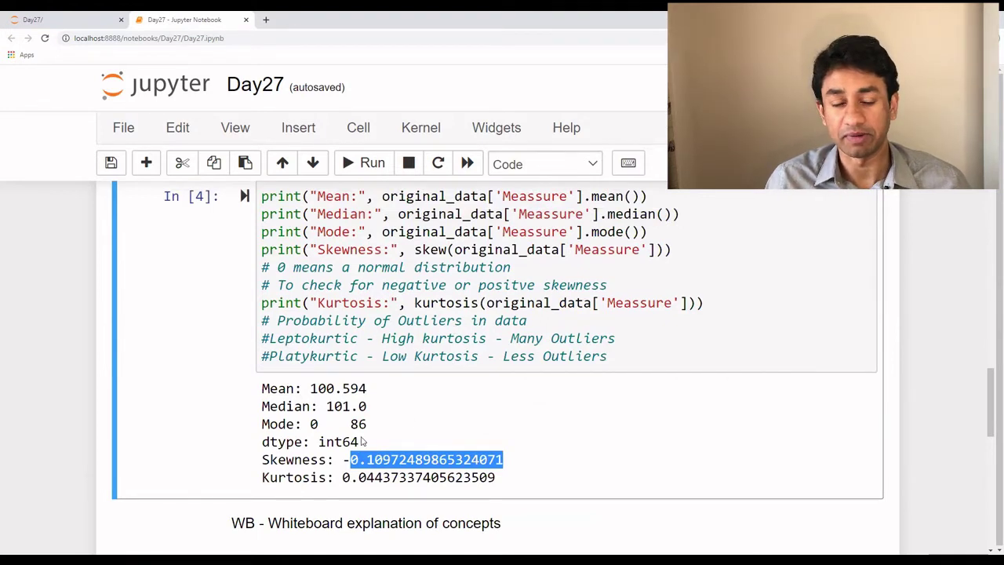
click(371, 483)
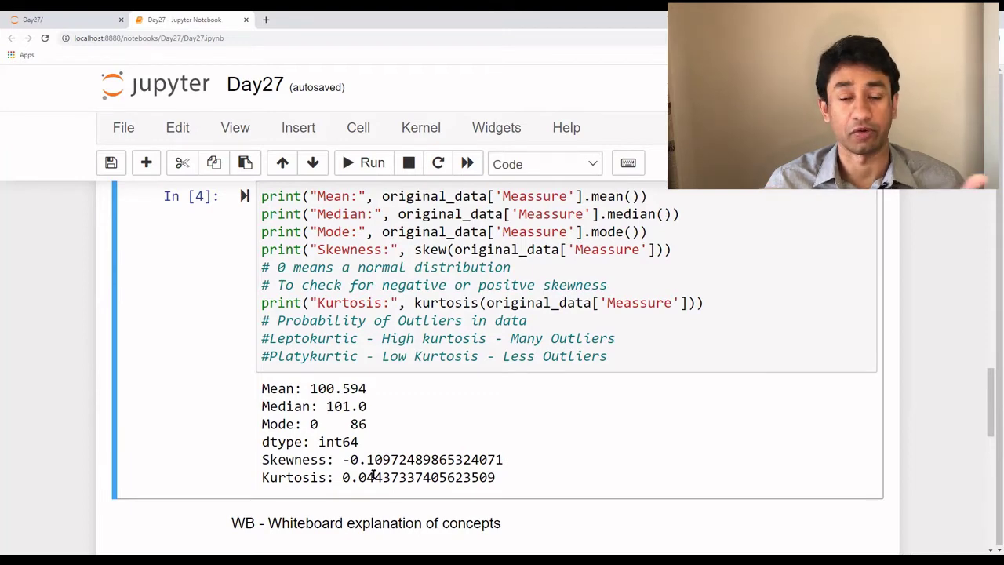
scroll(445, 434, up, 1)
scroll(445, 433, up, 5)
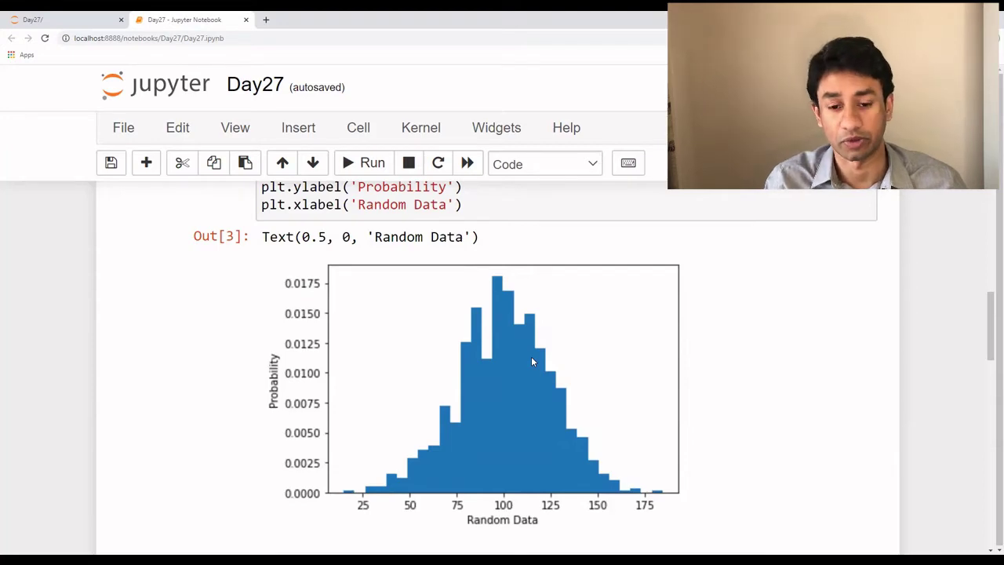
scroll(522, 392, down, 4)
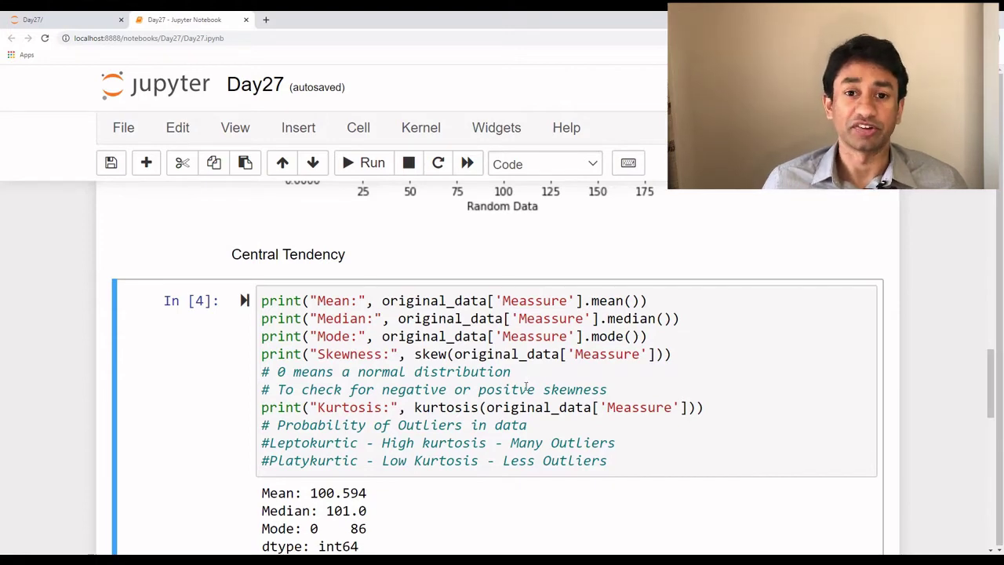
scroll(524, 390, down, 5)
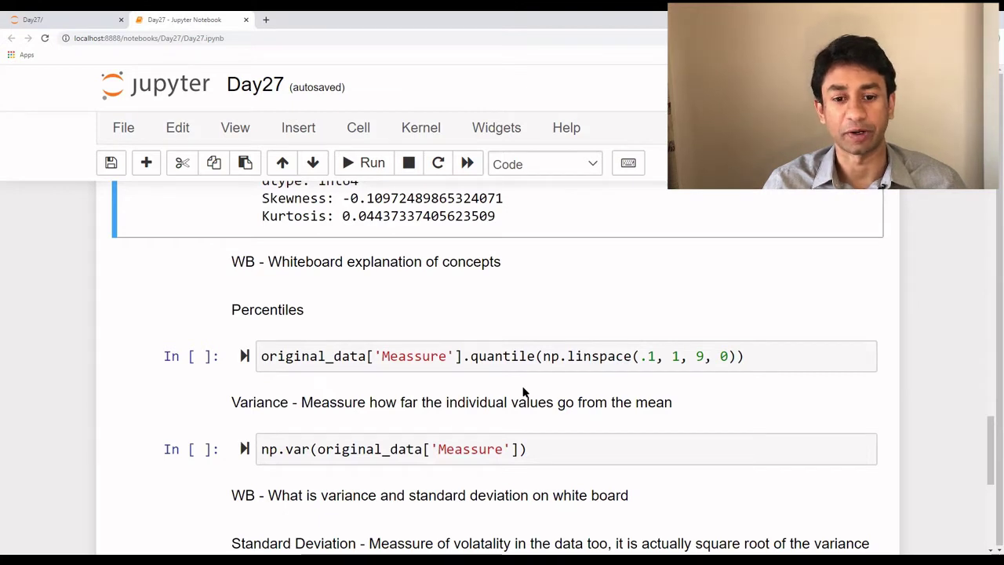
Run the linspace quantile cell, showing Meassure quantiles 0.1–0.9 ranging from 69.0 to 132.0 as Out[5].
click(502, 358)
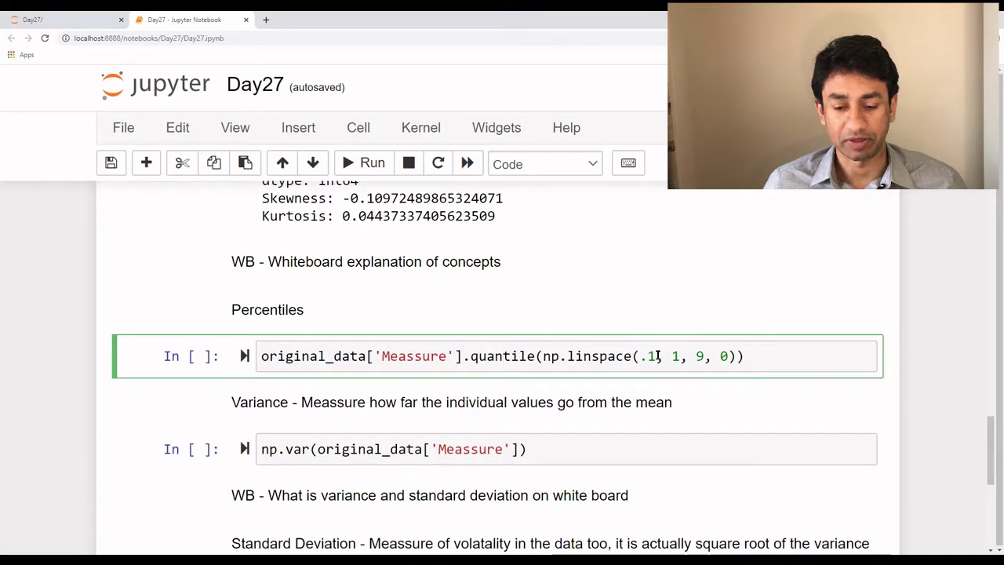
drag(657, 356, 645, 357)
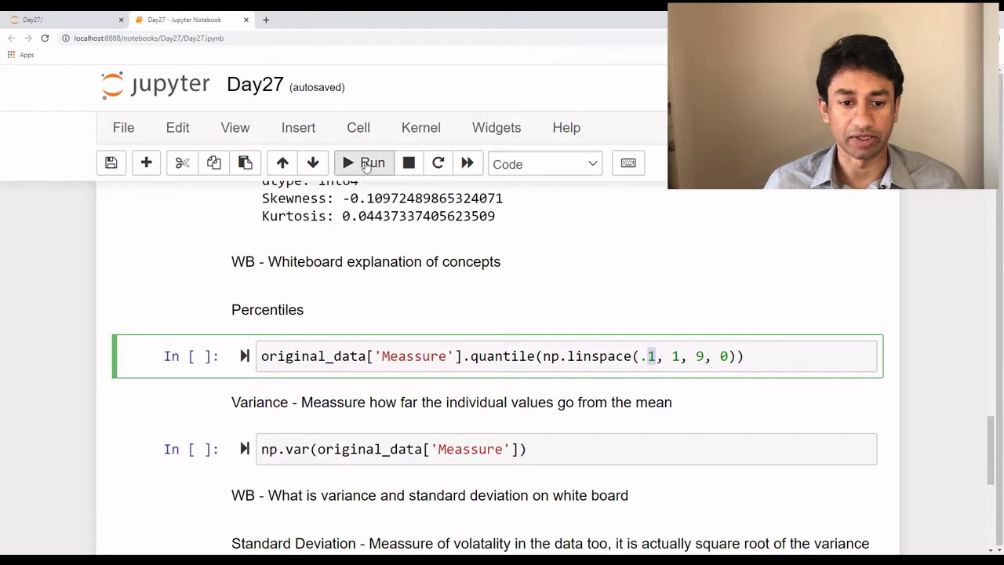
click(365, 164)
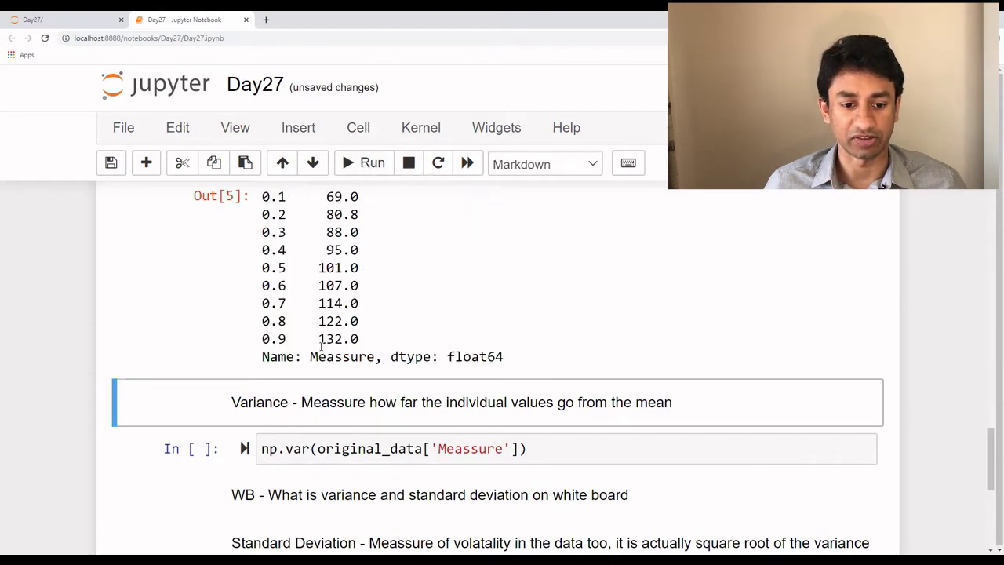
scroll(321, 346, up, 2)
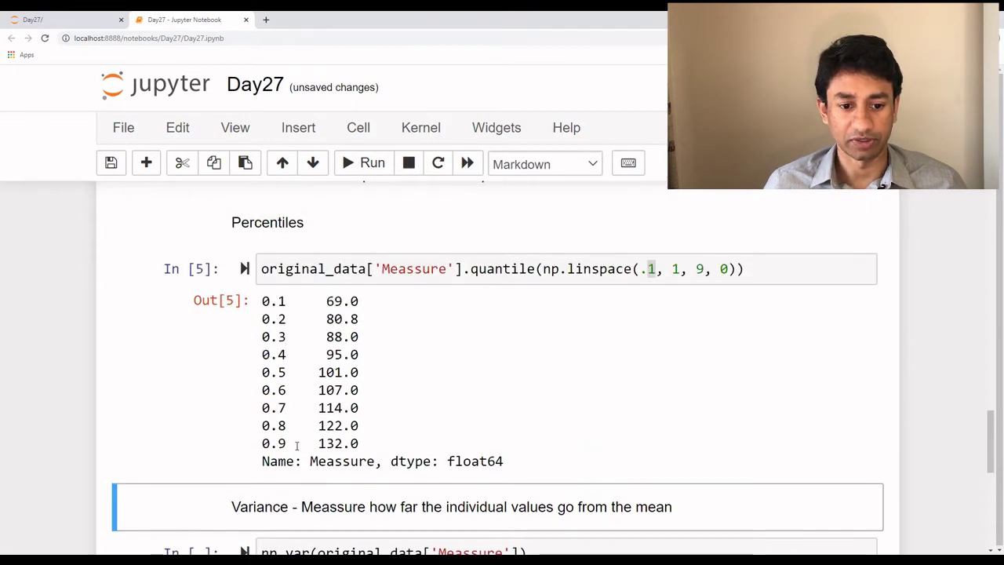